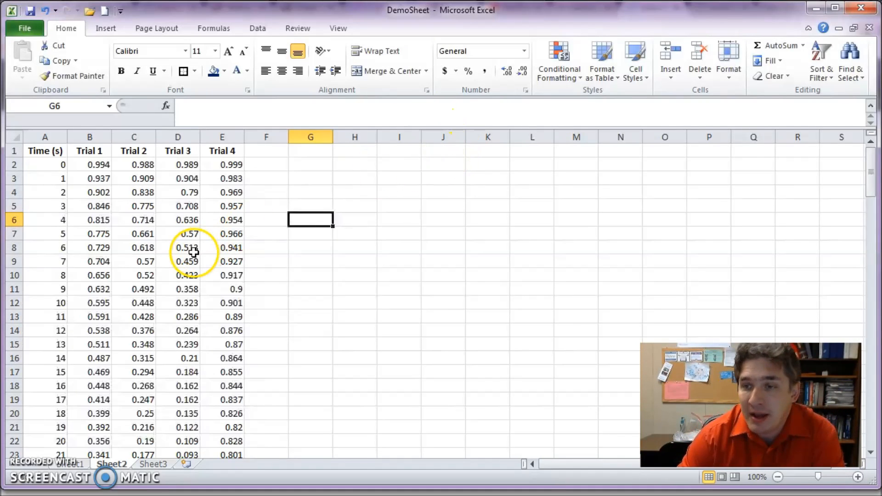
{"action": "left_click", "coordinate": [345, 183]}
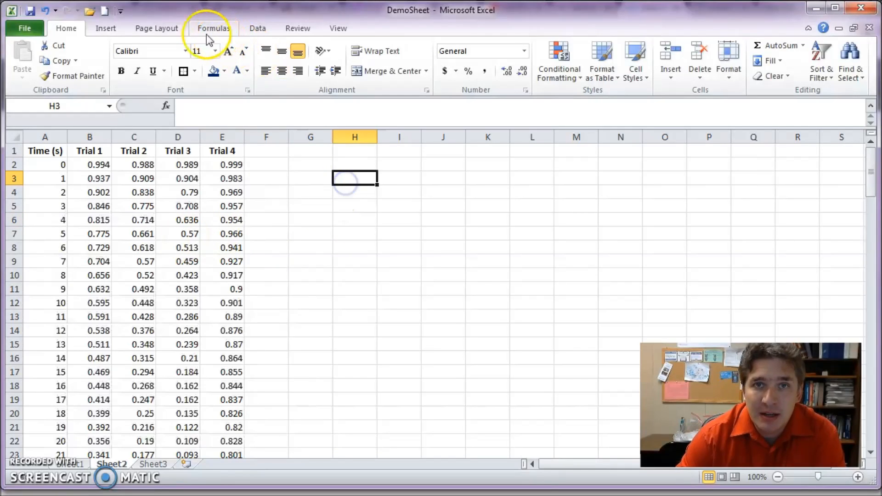
{"action": "left_click", "coordinate": [110, 30]}
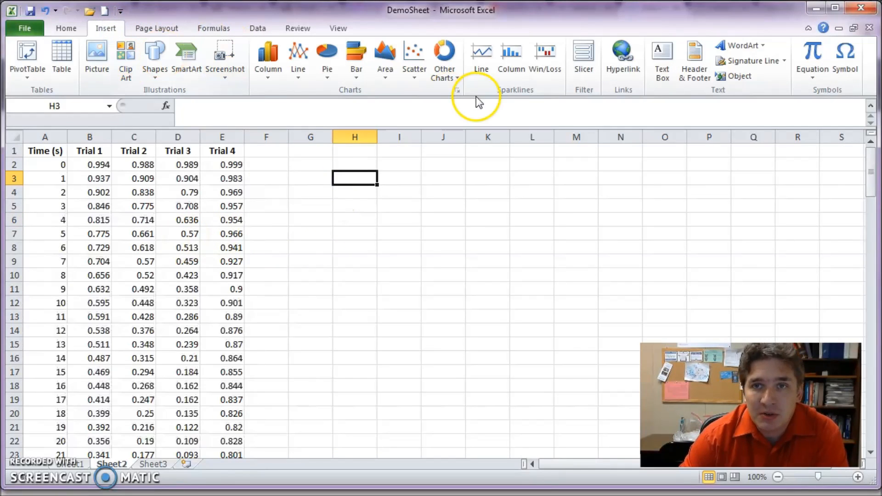
{"action": "left_click", "coordinate": [415, 50]}
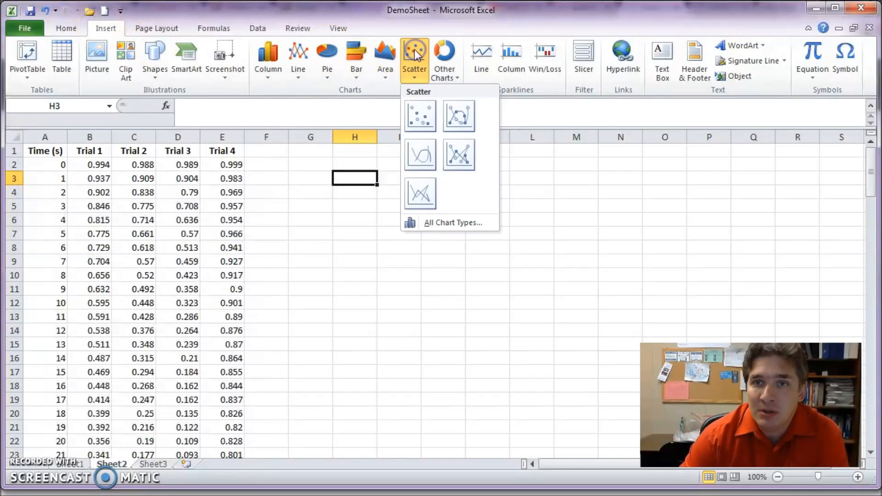
{"action": "left_click", "coordinate": [418, 121]}
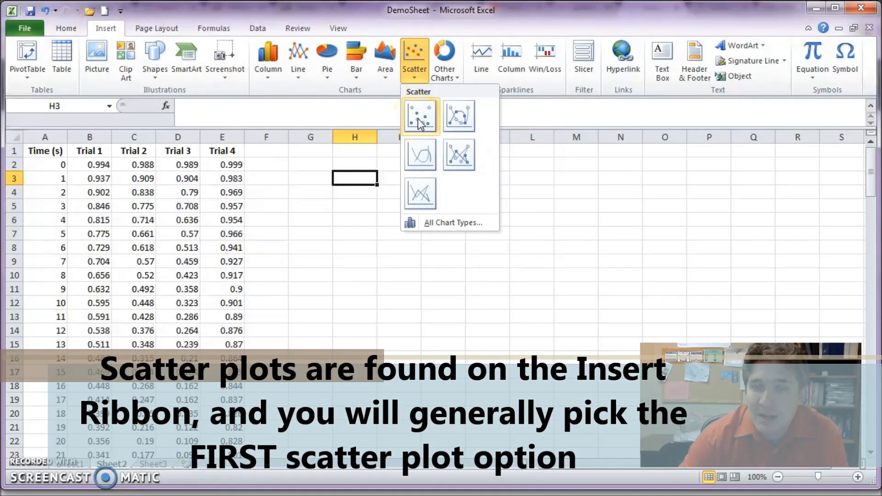
{"action": "left_click", "coordinate": [446, 121]}
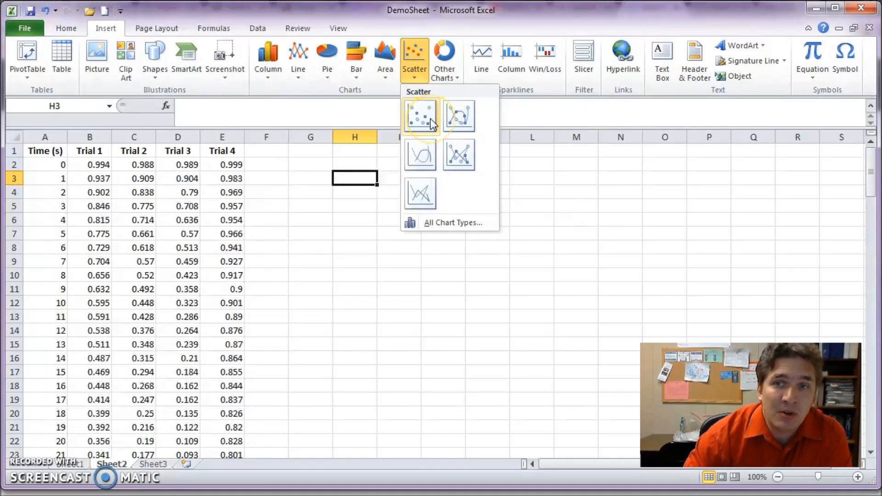
{"action": "left_click", "coordinate": [281, 192]}
{"action": "left_click", "coordinate": [312, 202]}
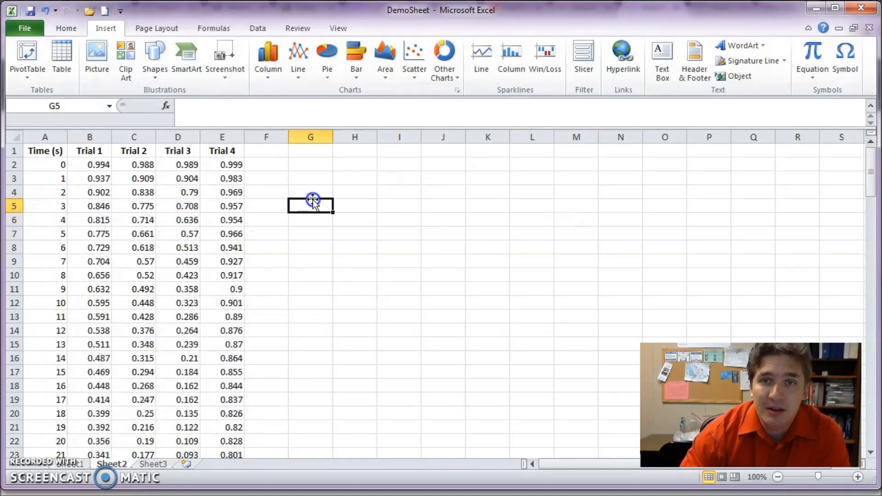
- Insert a markers-only scatter chart without selecting any data, and delete the empty chart
{"action": "left_click", "coordinate": [409, 63]}
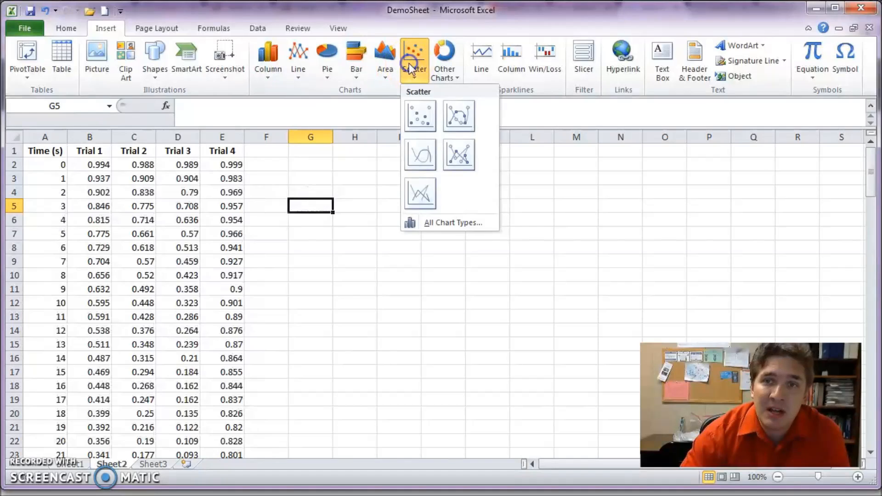
{"action": "left_click", "coordinate": [420, 114]}
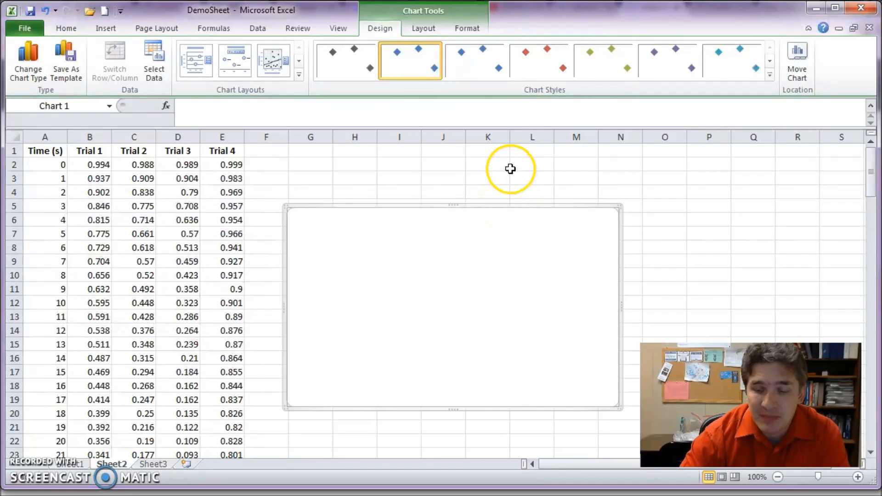
{"action": "left_click", "coordinate": [452, 208]}
{"action": "key", "text": "Delete"}
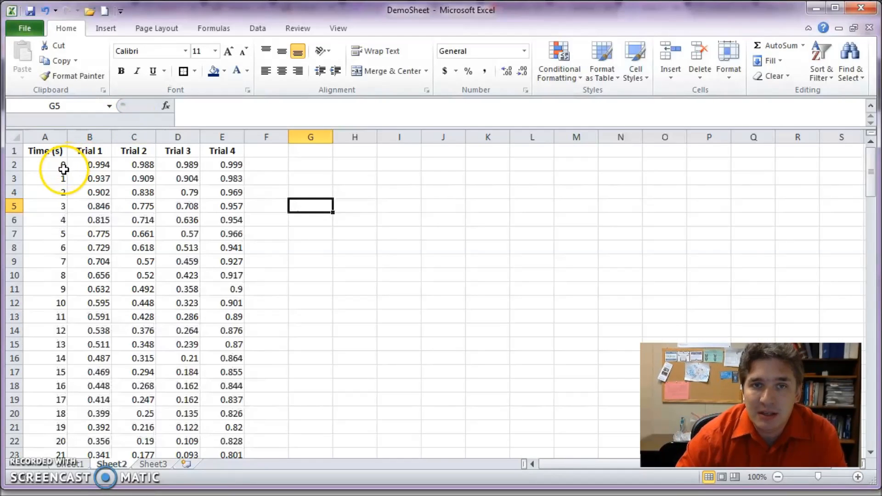
- Plot the data in A2:E32 as a markers-only scatter chart and move the chart to start around column J
{"action": "left_click_drag", "start_coordinate": [57, 167], "coordinate": [223, 426]}
{"action": "scroll", "coordinate": [266, 275], "scroll_direction": "up", "scroll_amount": 4}
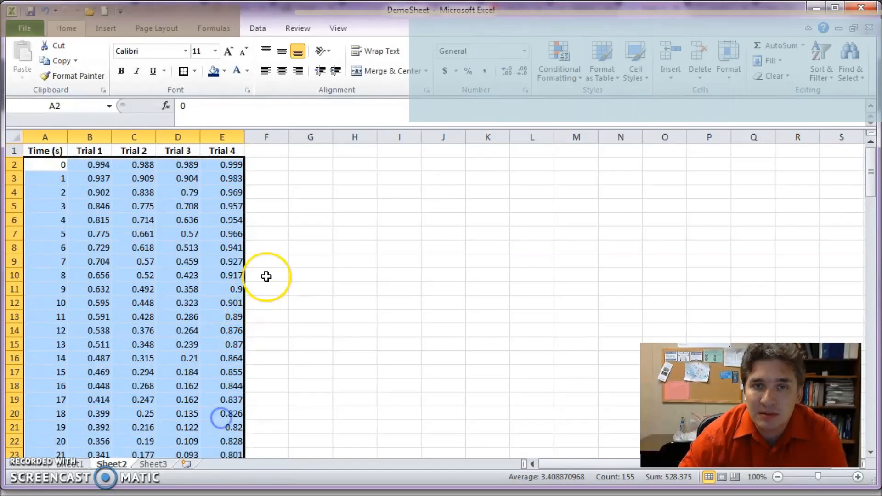
{"action": "left_click", "coordinate": [106, 28]}
{"action": "left_click", "coordinate": [414, 69]}
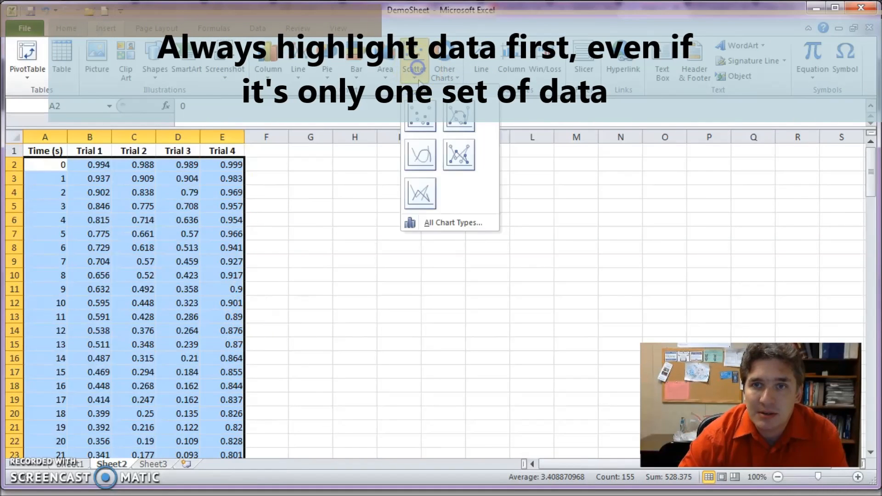
{"action": "left_click", "coordinate": [420, 147]}
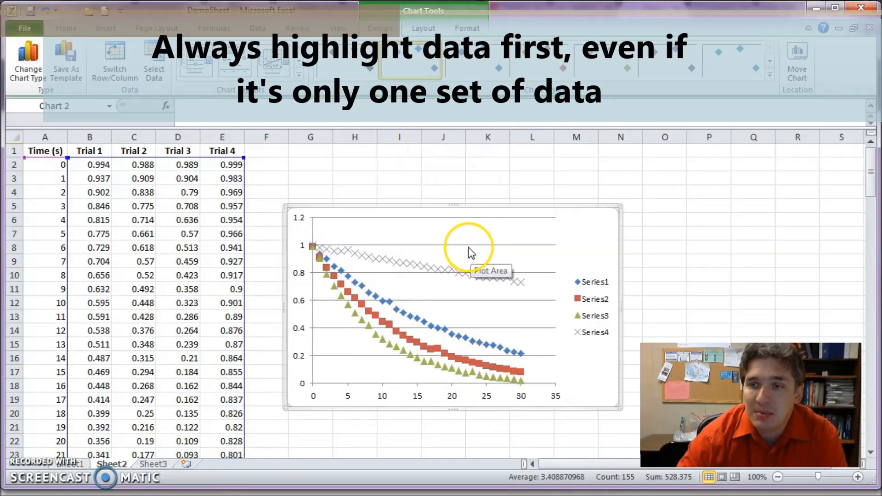
{"action": "left_click_drag", "start_coordinate": [471, 207], "coordinate": [613, 200]}
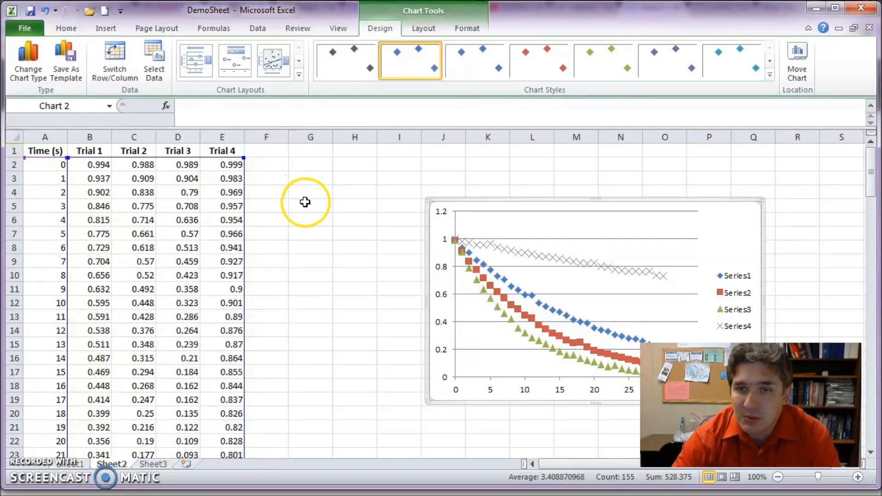
- Open the chart's data source settings from the plot area and remove Series2
{"action": "left_click", "coordinate": [548, 309]}
{"action": "left_click", "coordinate": [547, 288]}
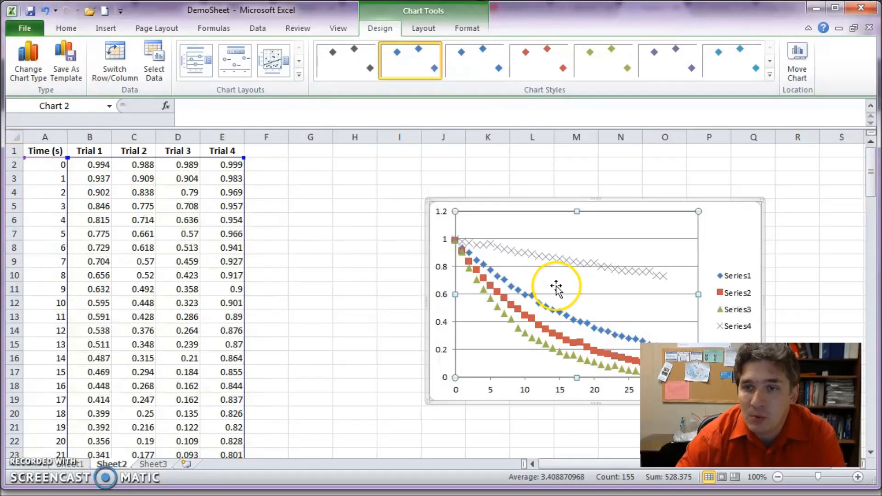
{"action": "right_click", "coordinate": [556, 287]}
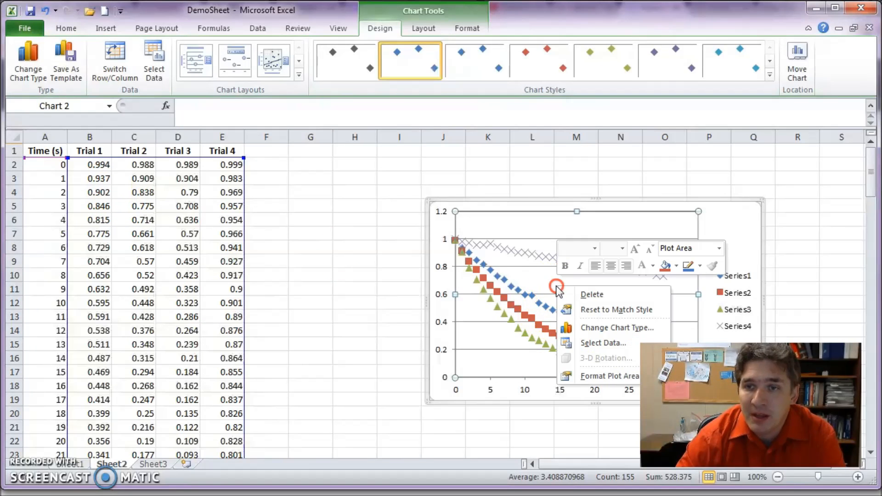
{"action": "left_click", "coordinate": [588, 343]}
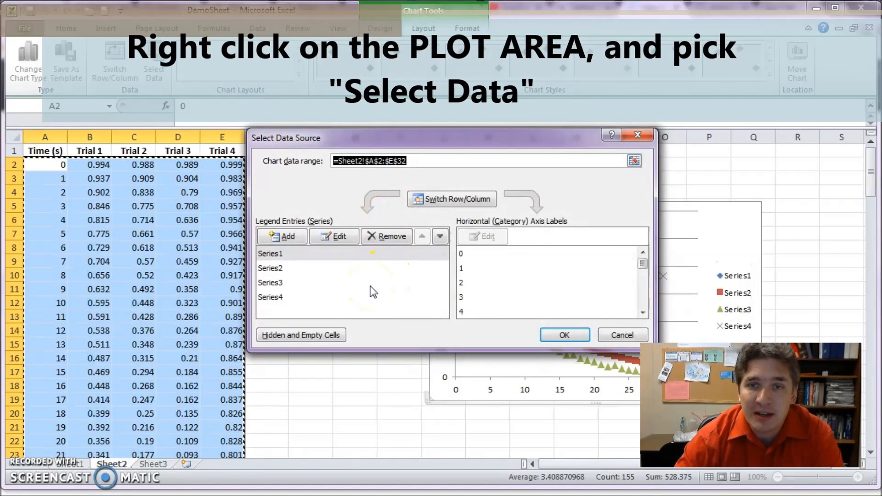
{"action": "left_click", "coordinate": [291, 258]}
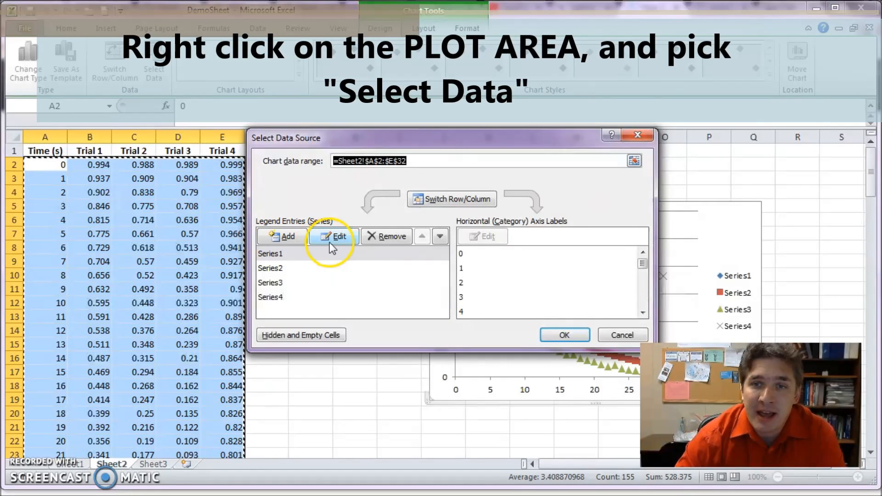
{"action": "left_click", "coordinate": [310, 269]}
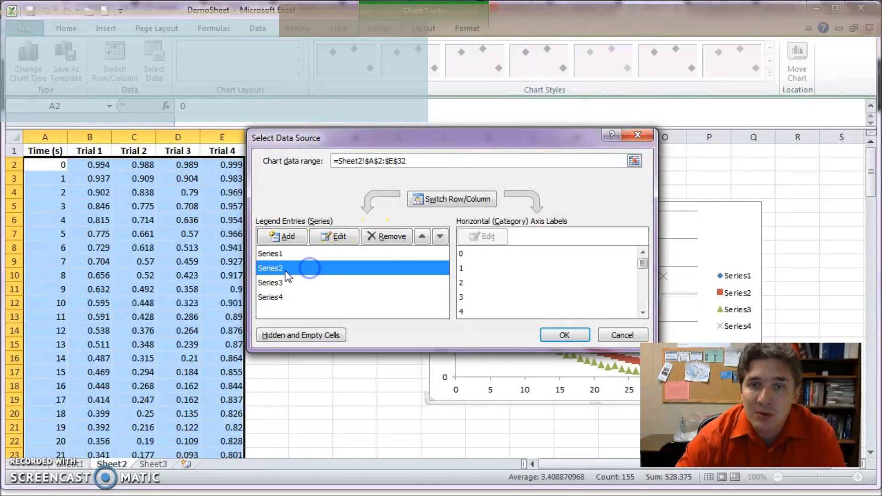
{"action": "left_click", "coordinate": [387, 239]}
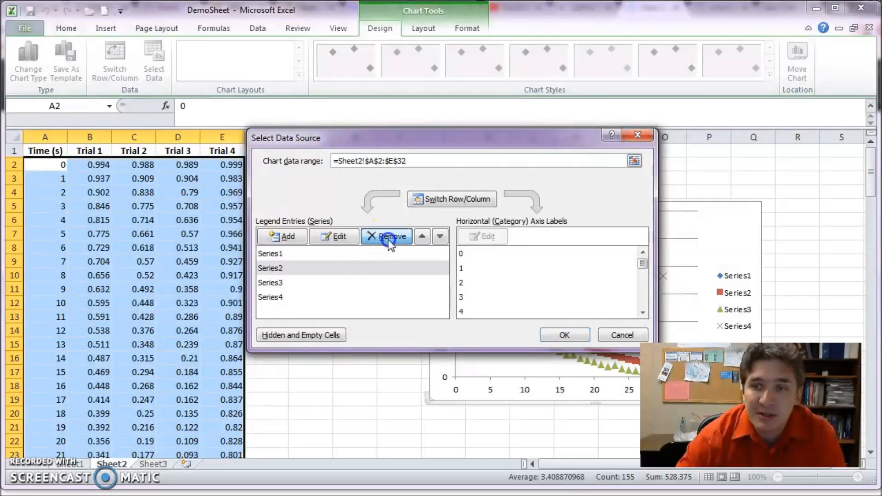
{"action": "left_click_drag", "start_coordinate": [472, 138], "coordinate": [252, 112]}
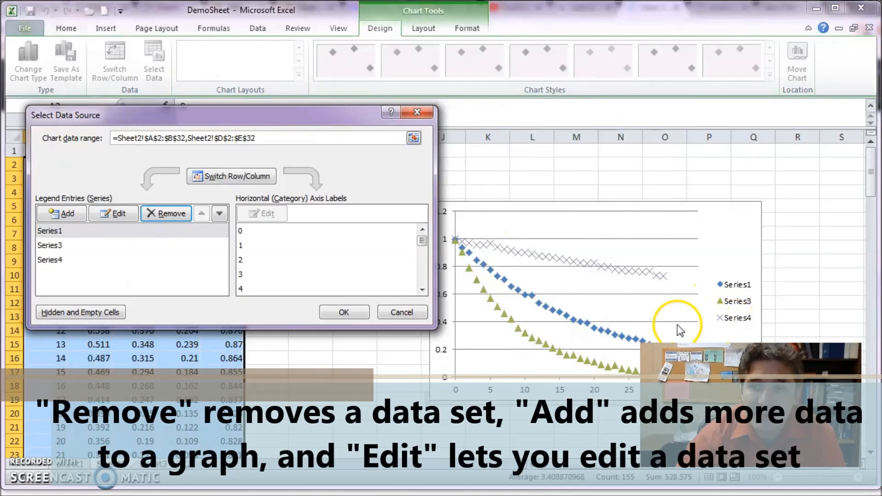
- Add a new chart series, try cell C1 as its name, and replace the reference with the text "Trial 2"
{"action": "left_click", "coordinate": [105, 246]}
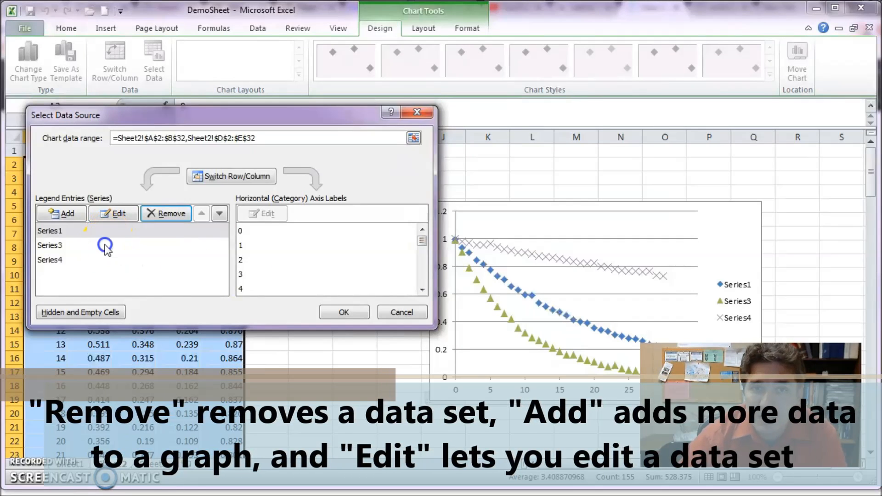
{"action": "left_click", "coordinate": [71, 215]}
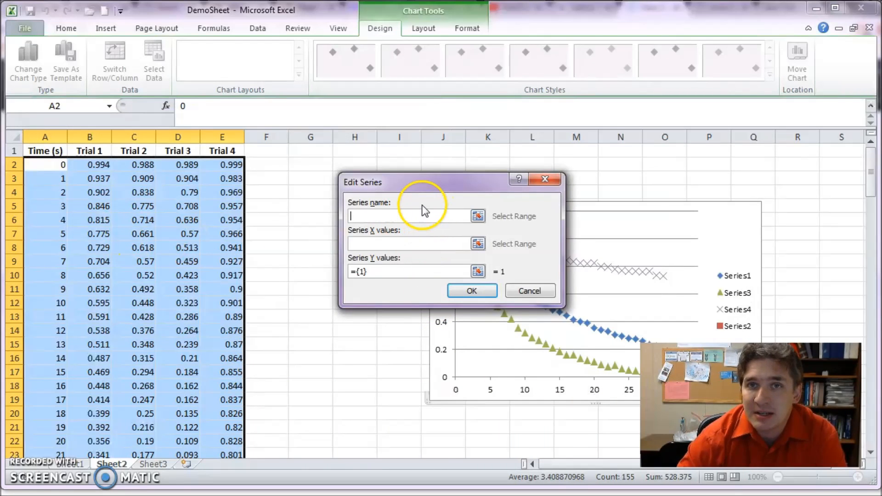
{"action": "left_click", "coordinate": [418, 240]}
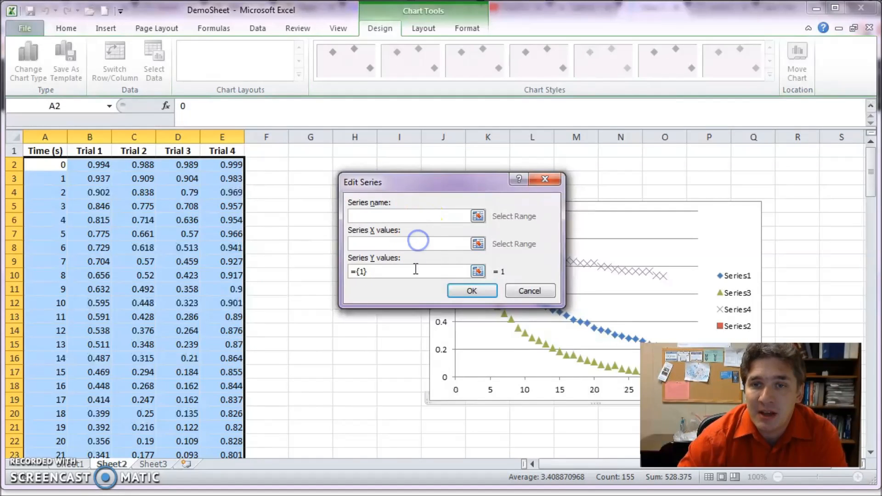
{"action": "left_click", "coordinate": [478, 217]}
{"action": "left_click", "coordinate": [124, 150]}
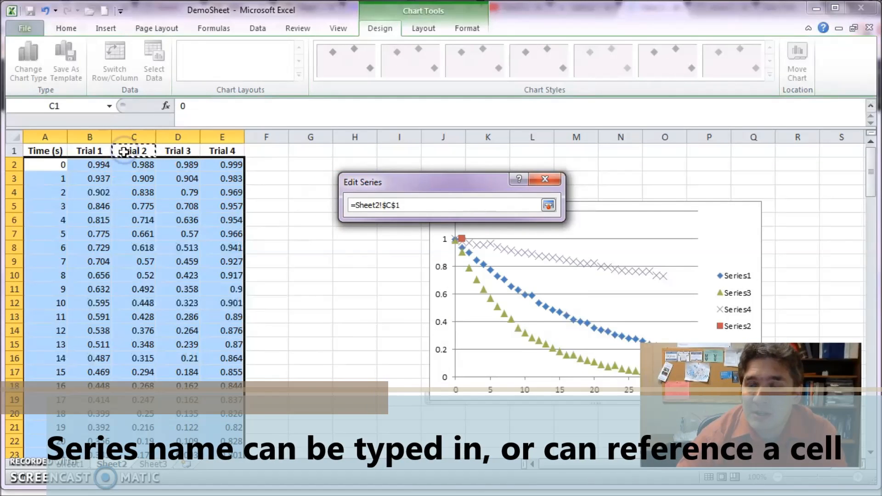
{"action": "left_click", "coordinate": [548, 205]}
{"action": "left_click_drag", "start_coordinate": [439, 218], "coordinate": [274, 207]}
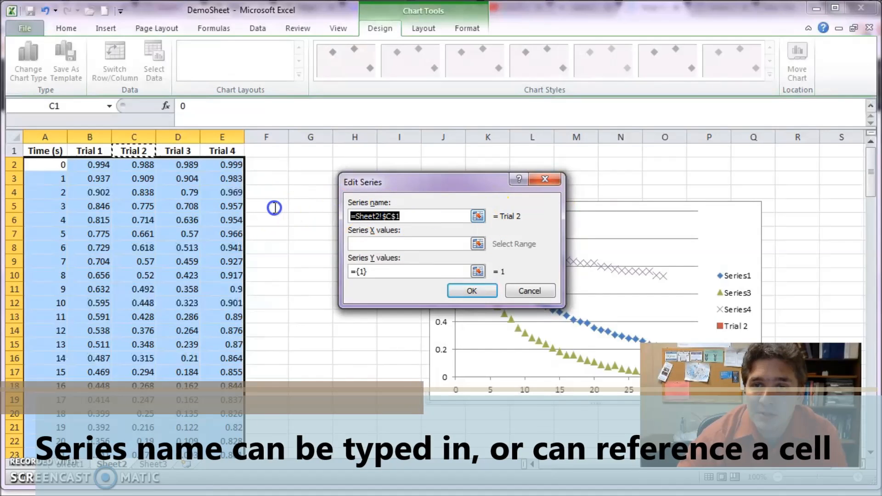
{"action": "type", "text": "Trial 2"}
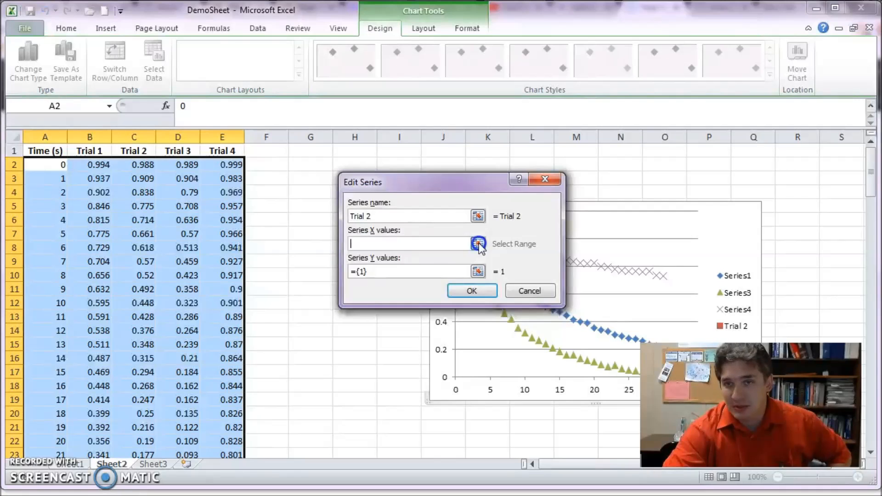
- Set the new series' X values to the time data in A2:A32
{"action": "left_click", "coordinate": [478, 244]}
{"action": "left_click_drag", "start_coordinate": [52, 166], "coordinate": [58, 425]}
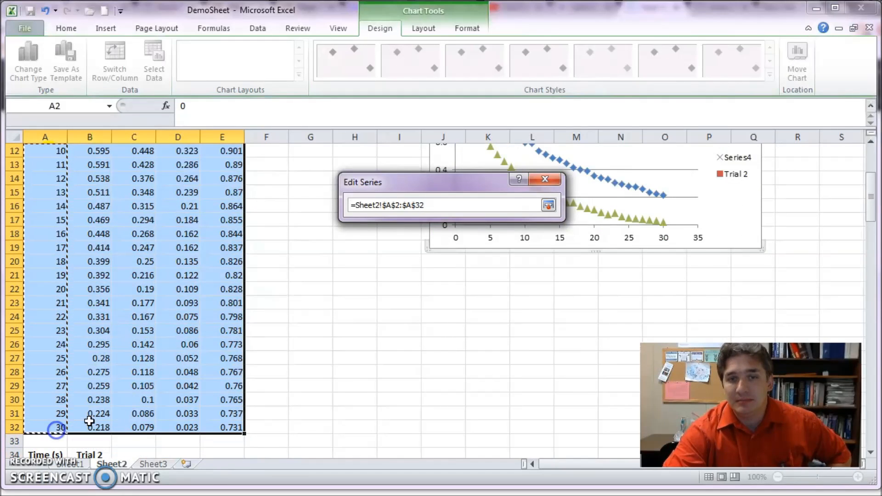
{"action": "scroll", "coordinate": [286, 394], "scroll_direction": "up", "scroll_amount": 4}
{"action": "left_click", "coordinate": [549, 205]}
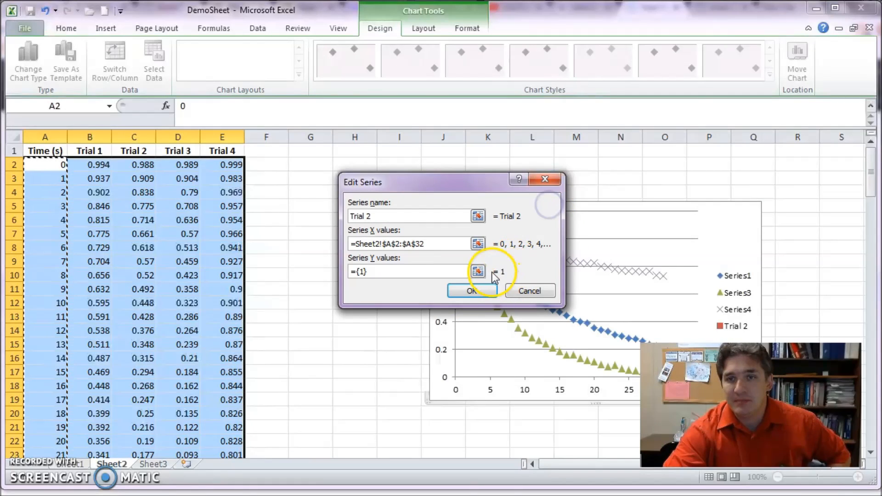
- Replace the new series' default Y values with the Trial 2 data in C2:C32 and confirm the series
{"action": "left_click", "coordinate": [502, 267]}
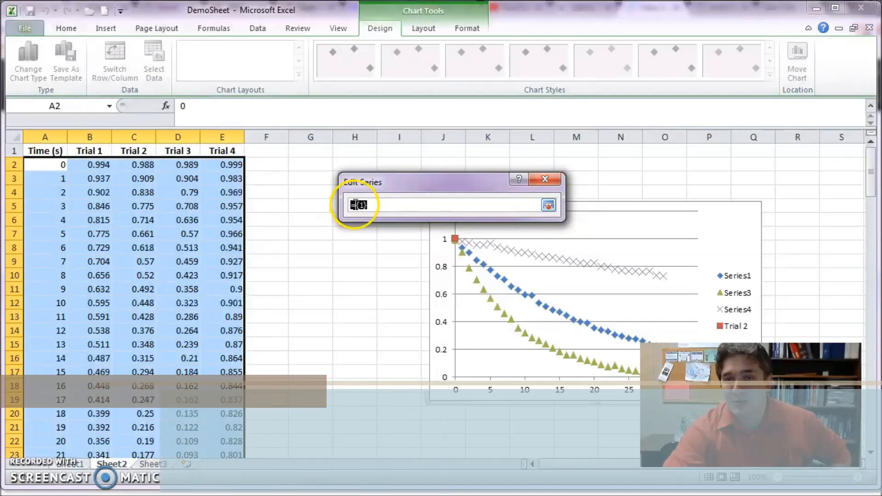
{"action": "left_click", "coordinate": [389, 202]}
{"action": "left_click_drag", "start_coordinate": [419, 203], "coordinate": [338, 203]}
{"action": "key", "text": "BackSpace"}
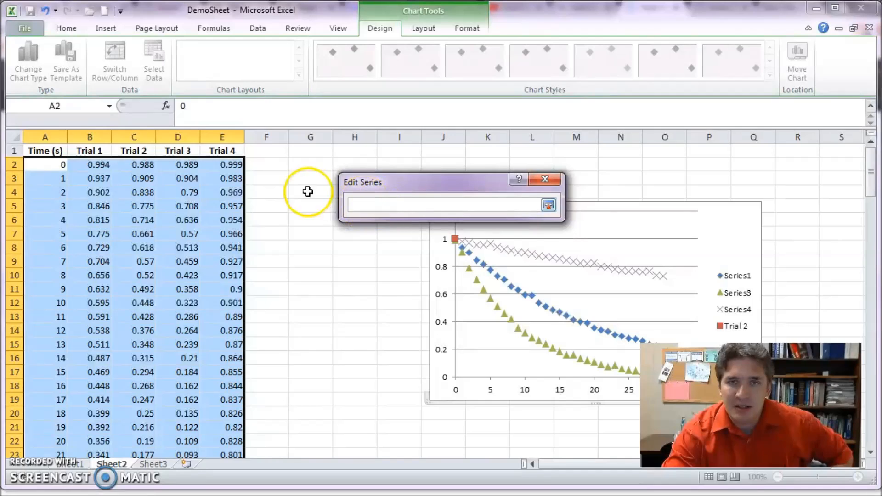
{"action": "left_click_drag", "start_coordinate": [138, 165], "coordinate": [144, 428]}
{"action": "left_click", "coordinate": [548, 205]}
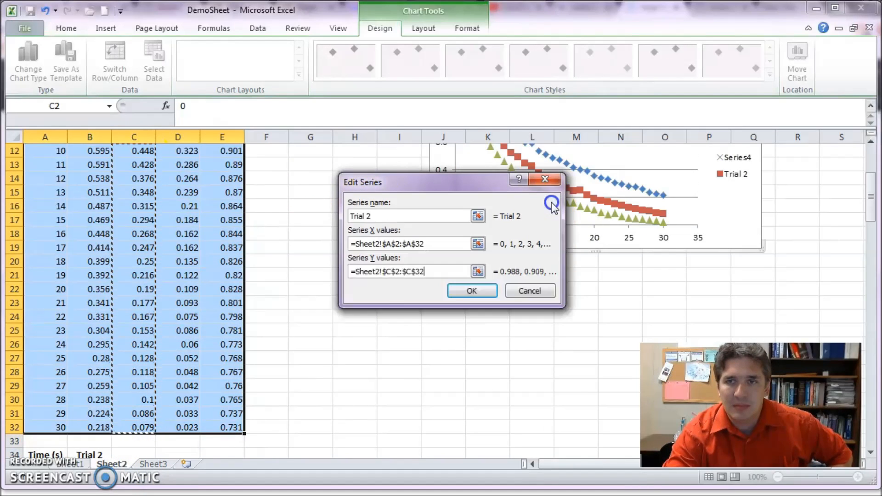
{"action": "left_click", "coordinate": [479, 291]}
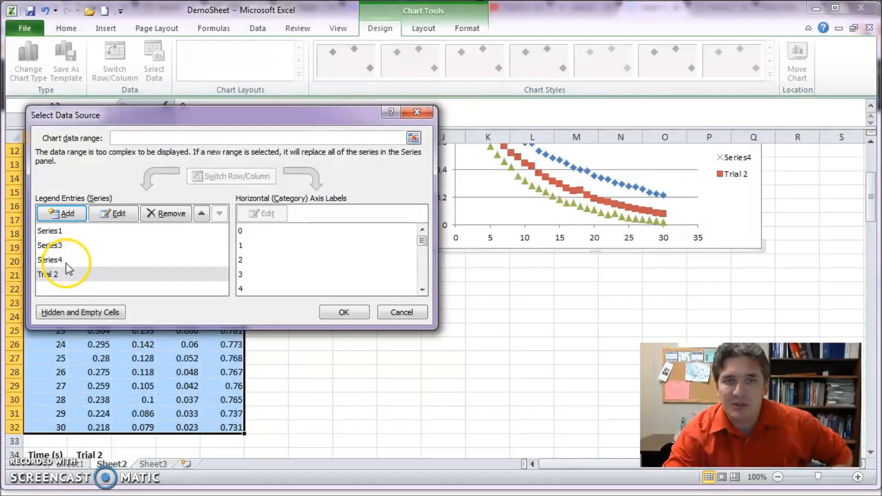
- Rename Series1 as "Trial 1" and apply the chart's data source changes
{"action": "left_click", "coordinate": [70, 232]}
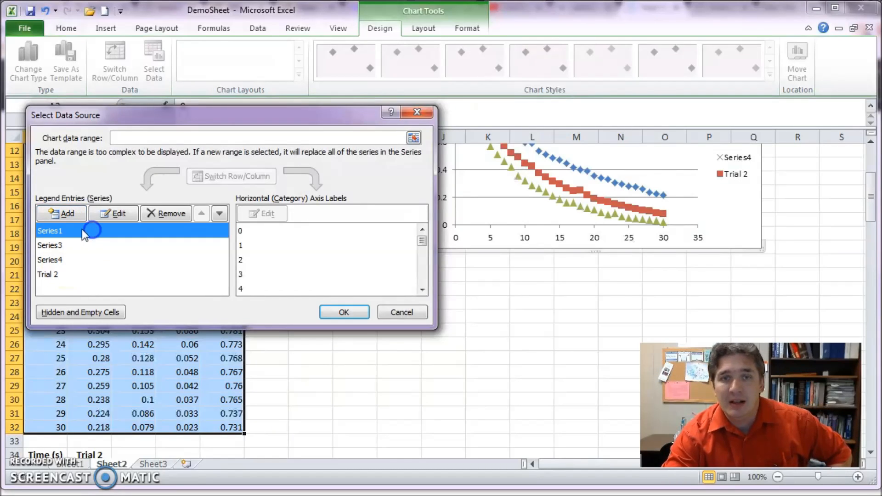
{"action": "left_click", "coordinate": [112, 215]}
{"action": "left_click", "coordinate": [412, 214]}
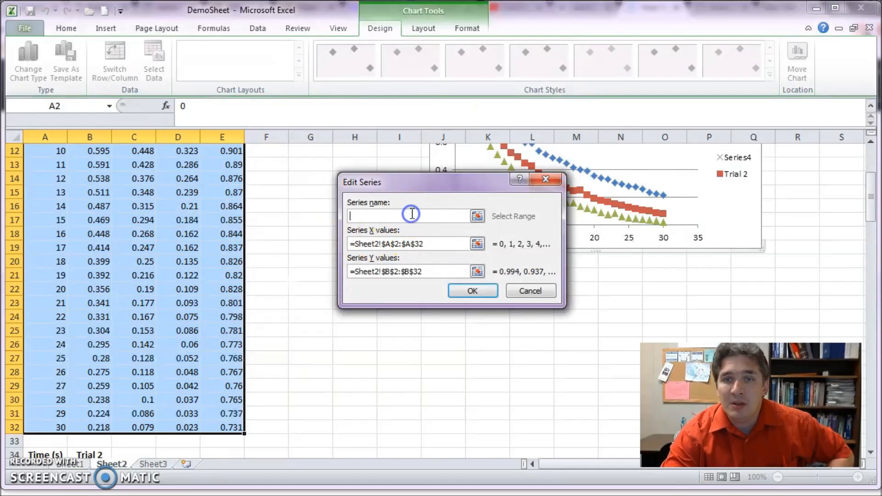
{"action": "type", "text": "Trial 1"}
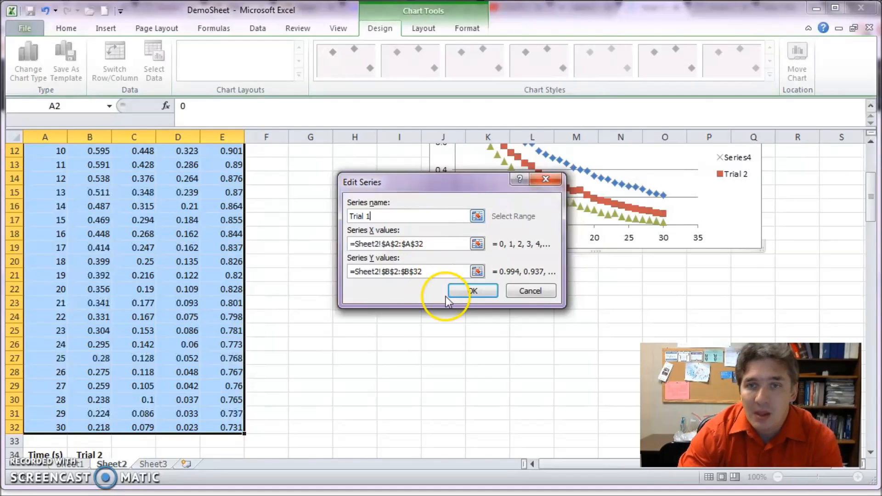
{"action": "left_click", "coordinate": [472, 292]}
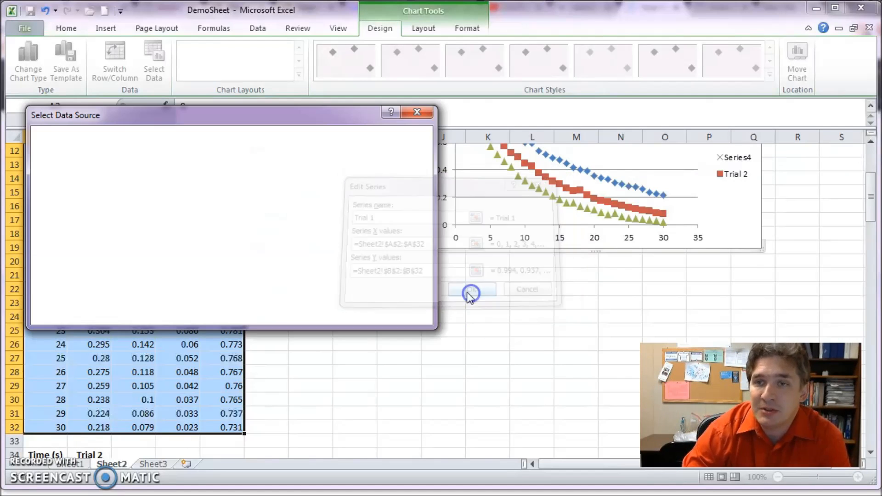
{"action": "left_click", "coordinate": [344, 313]}
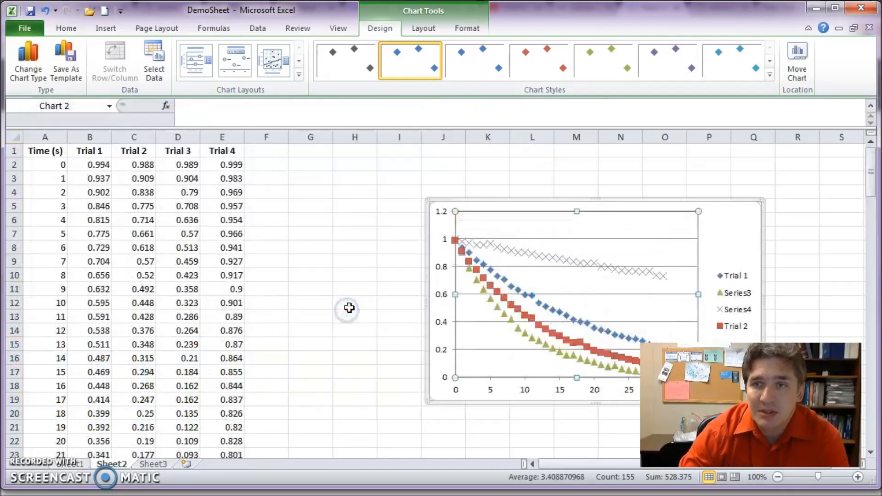
- Reopen the chart's data source settings, try removing Series3 and Trial 2, and discard the changes
{"action": "scroll", "coordinate": [350, 308], "scroll_direction": "down", "scroll_amount": 1}
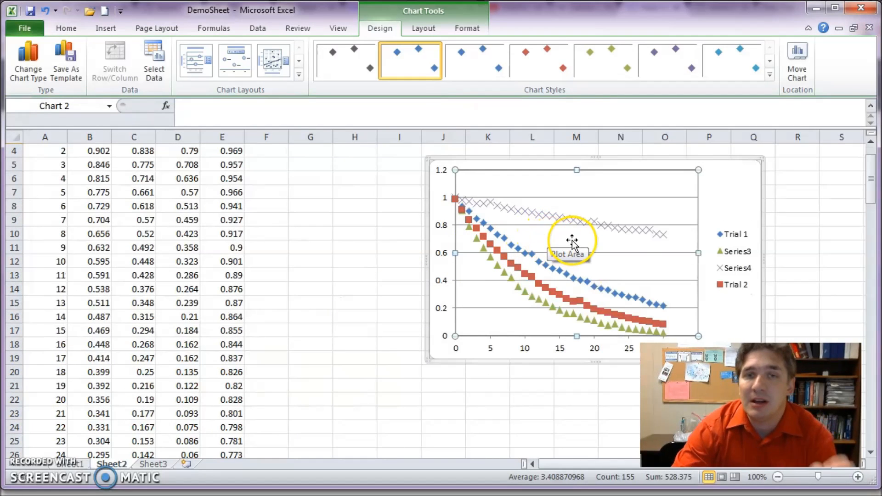
{"action": "scroll", "coordinate": [566, 239], "scroll_direction": "up", "scroll_amount": 1}
{"action": "right_click", "coordinate": [591, 287]}
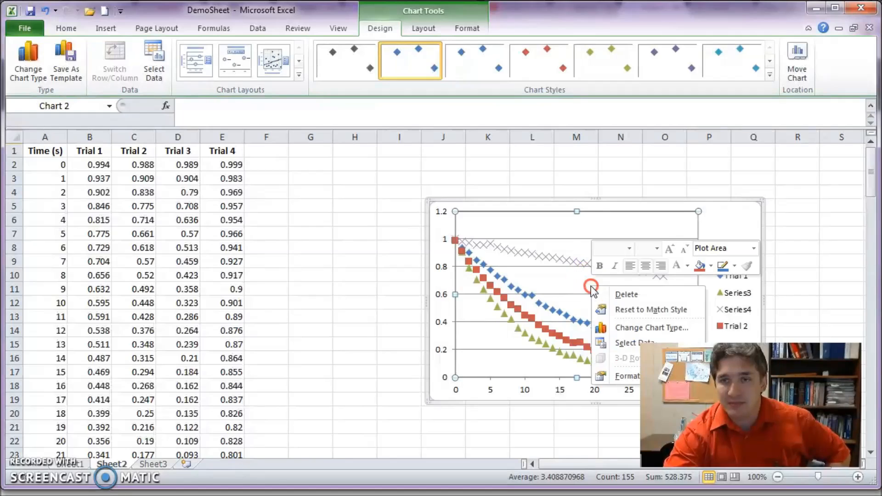
{"action": "left_click", "coordinate": [611, 340]}
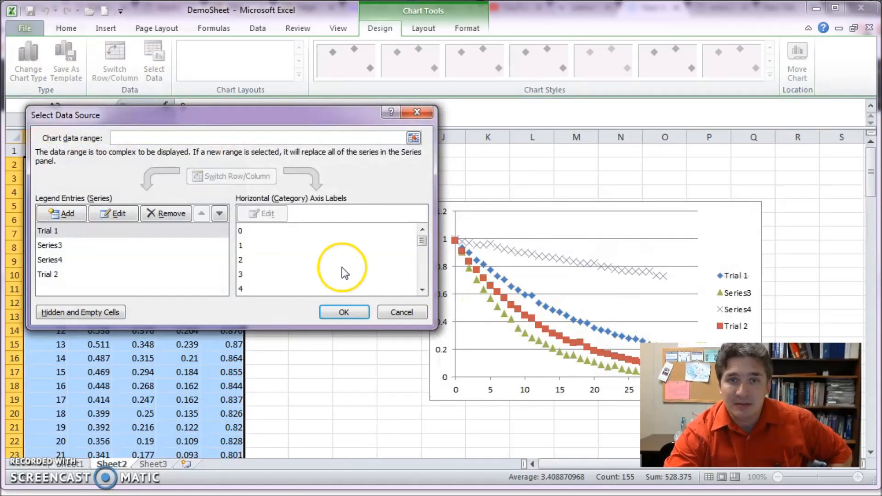
{"action": "left_click", "coordinate": [60, 245]}
{"action": "left_click", "coordinate": [153, 218]}
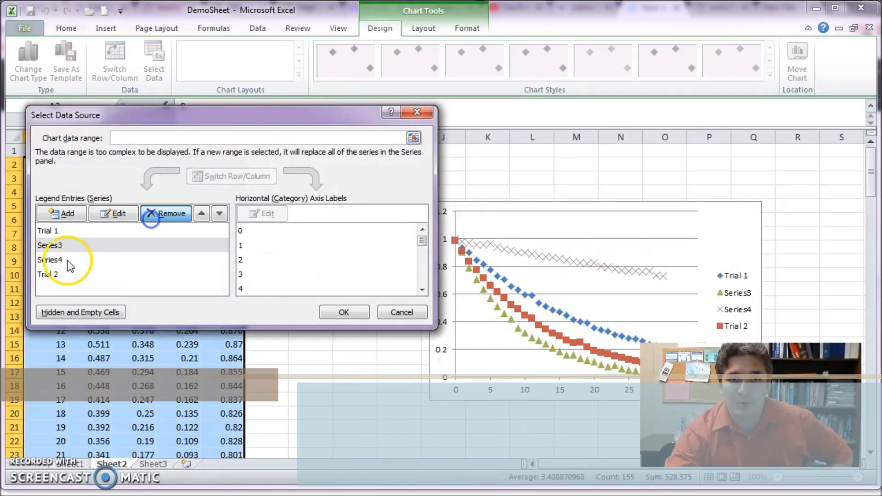
{"action": "left_click", "coordinate": [56, 261]}
{"action": "left_click", "coordinate": [155, 214]}
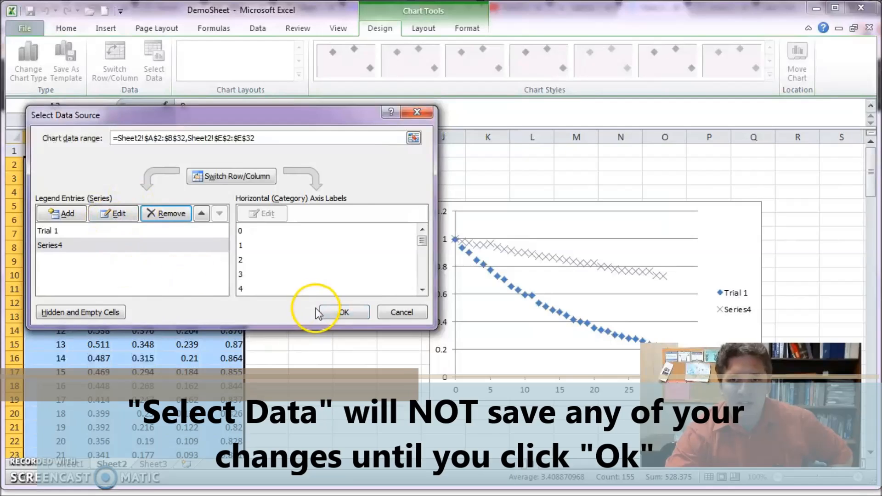
{"action": "left_click", "coordinate": [402, 311]}
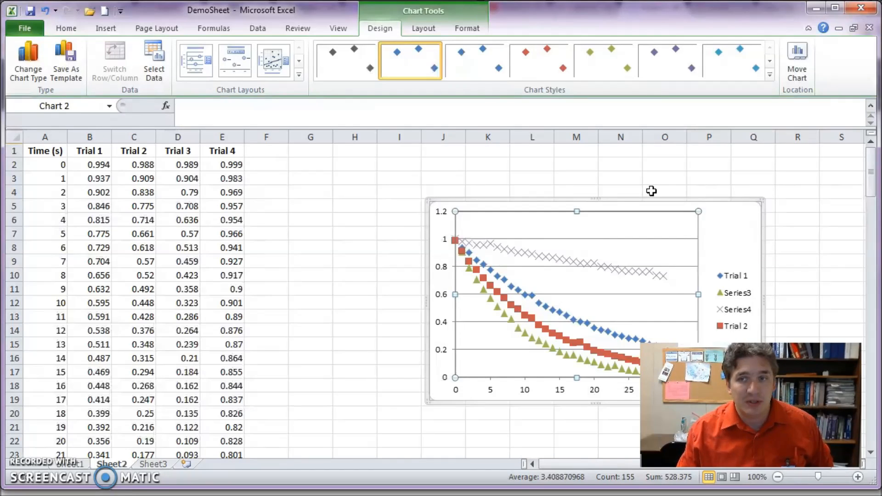
- Select the entire four-trial scatter chart, move it closer to the data table, and delete it
{"action": "left_click", "coordinate": [601, 227]}
{"action": "left_click", "coordinate": [616, 201]}
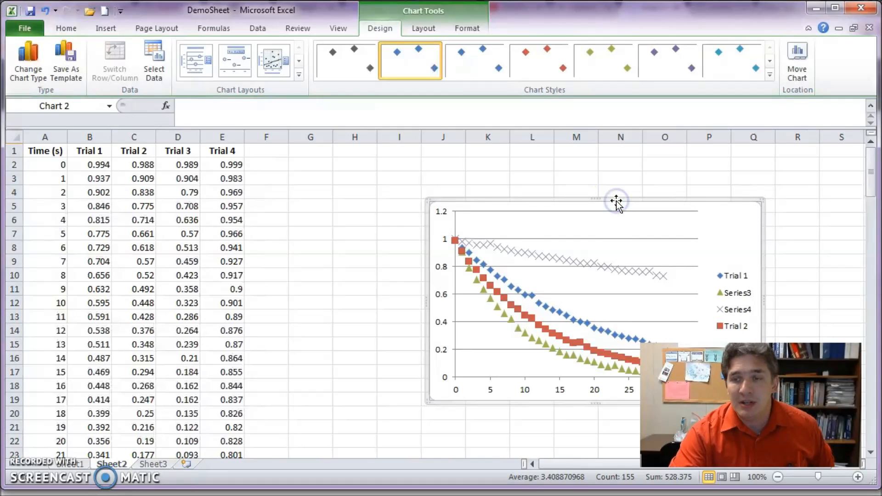
{"action": "left_click_drag", "start_coordinate": [593, 200], "coordinate": [532, 180]}
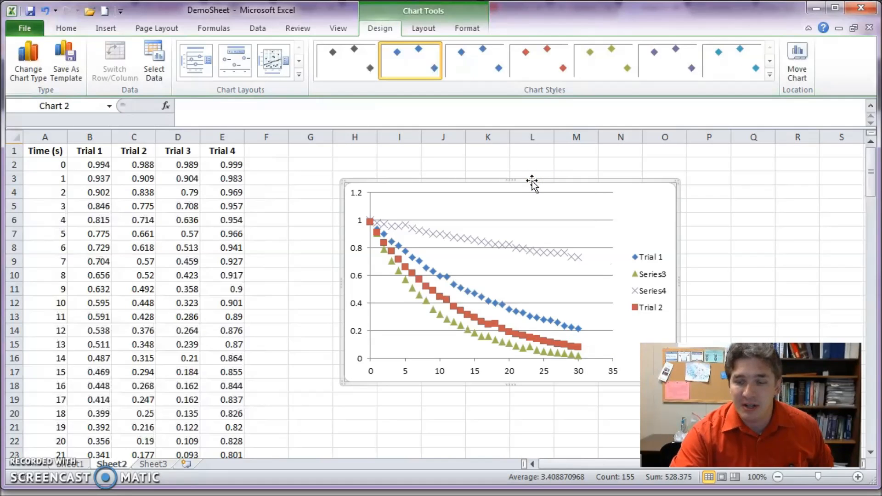
{"action": "key", "text": "Delete"}
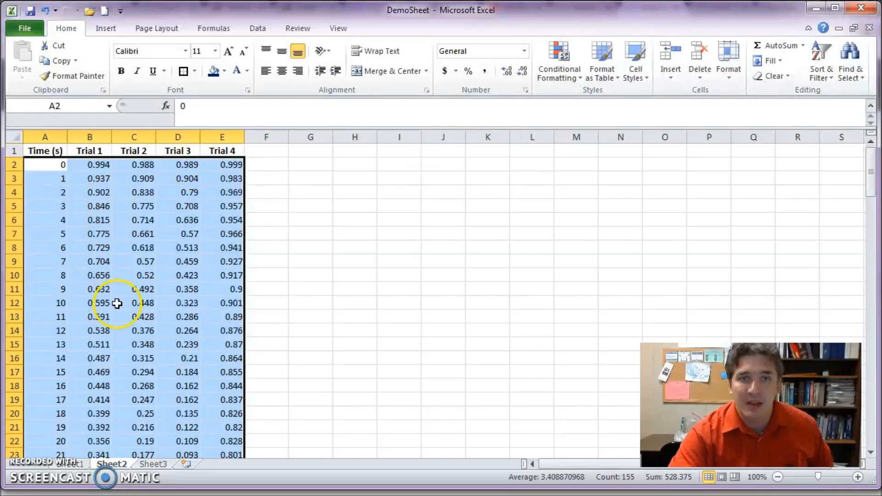
- Insert a markers-only scatter chart from the time and Trial 1 data in A2:B32
{"action": "left_click", "coordinate": [178, 261]}
{"action": "left_click_drag", "start_coordinate": [59, 165], "coordinate": [108, 416]}
{"action": "scroll", "coordinate": [125, 359], "scroll_direction": "up", "scroll_amount": 4}
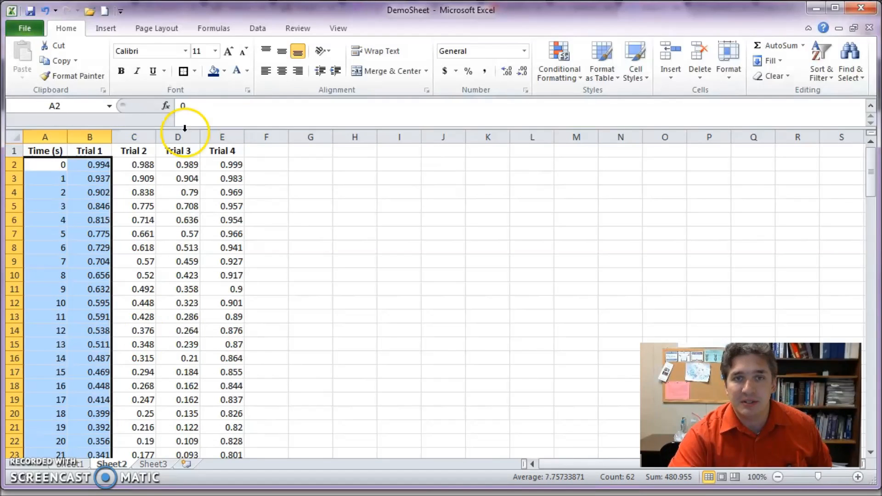
{"action": "left_click", "coordinate": [106, 28]}
{"action": "left_click", "coordinate": [410, 56]}
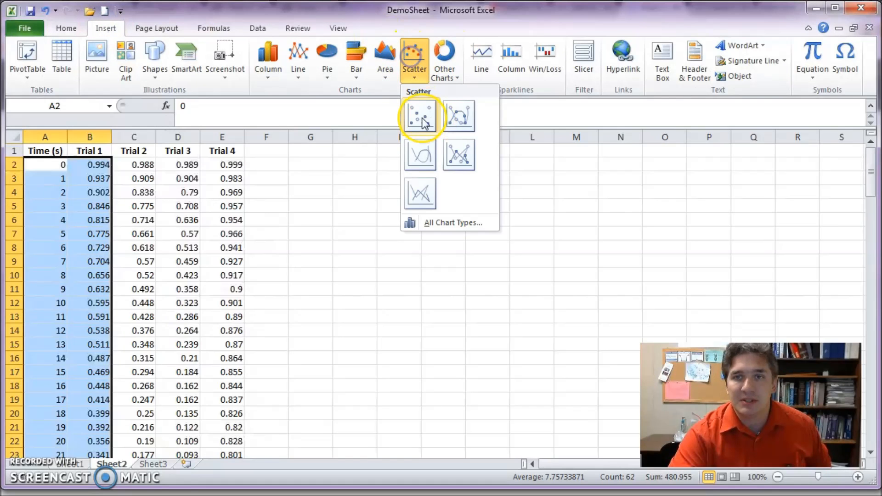
{"action": "left_click", "coordinate": [419, 117]}
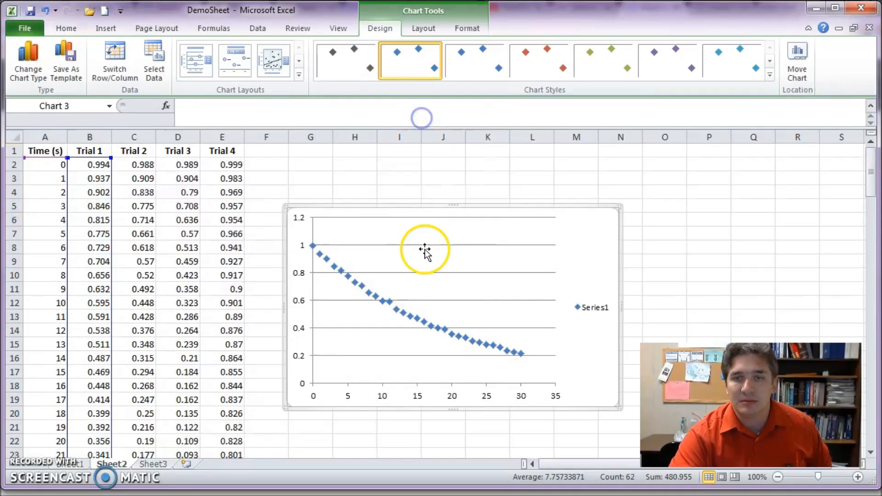
- Review the series list in the new chart's data source settings and close them
{"action": "right_click", "coordinate": [426, 284]}
{"action": "left_click", "coordinate": [459, 340]}
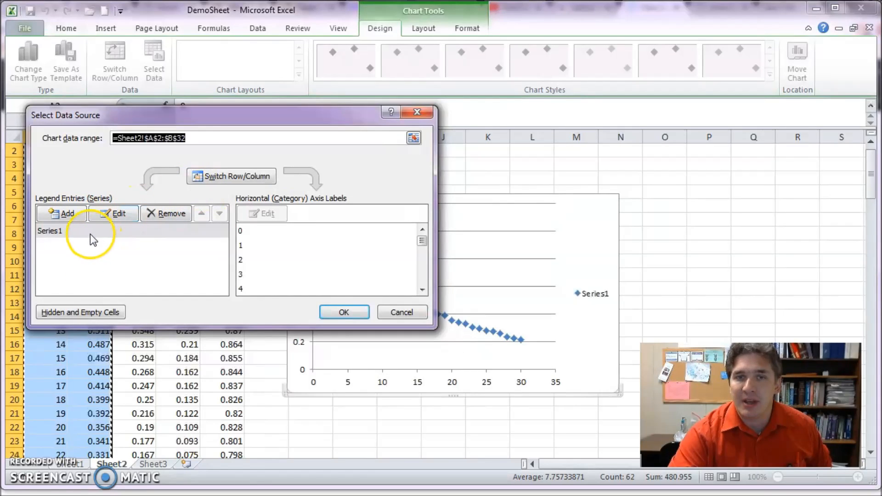
{"action": "left_click", "coordinate": [327, 310]}
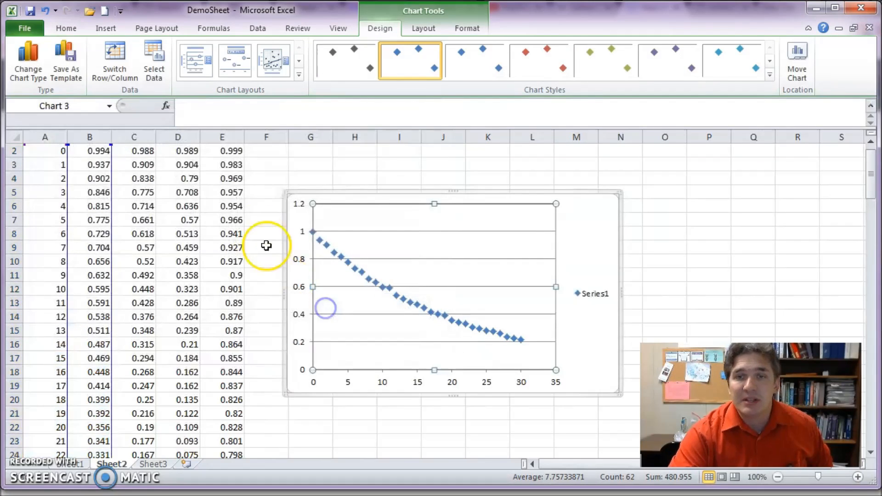